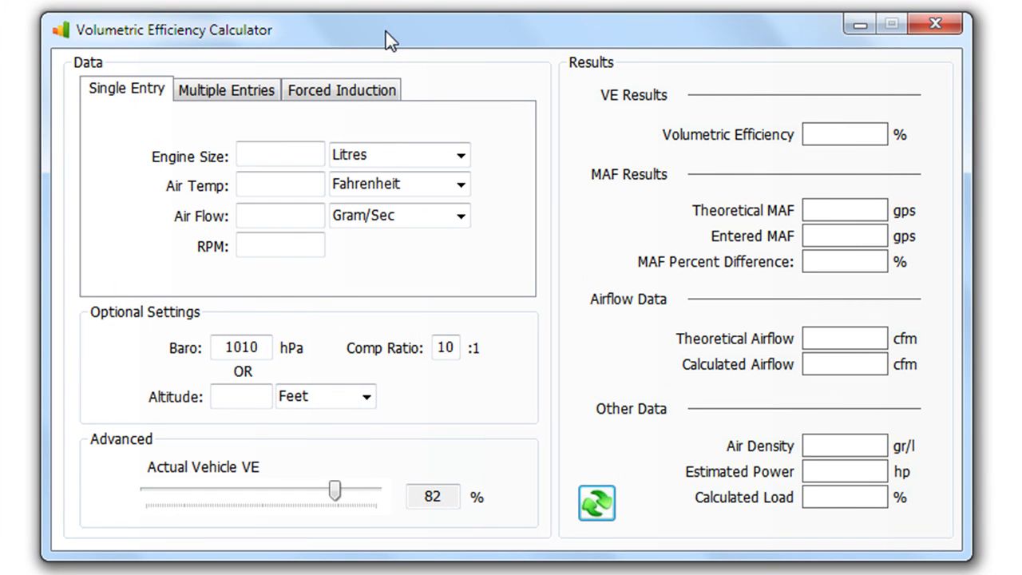
Set the altitude to 2000 feet in the optional settings in place of a direct barometric pressure entry
{"action": "left_click", "coordinate": [303, 154]}
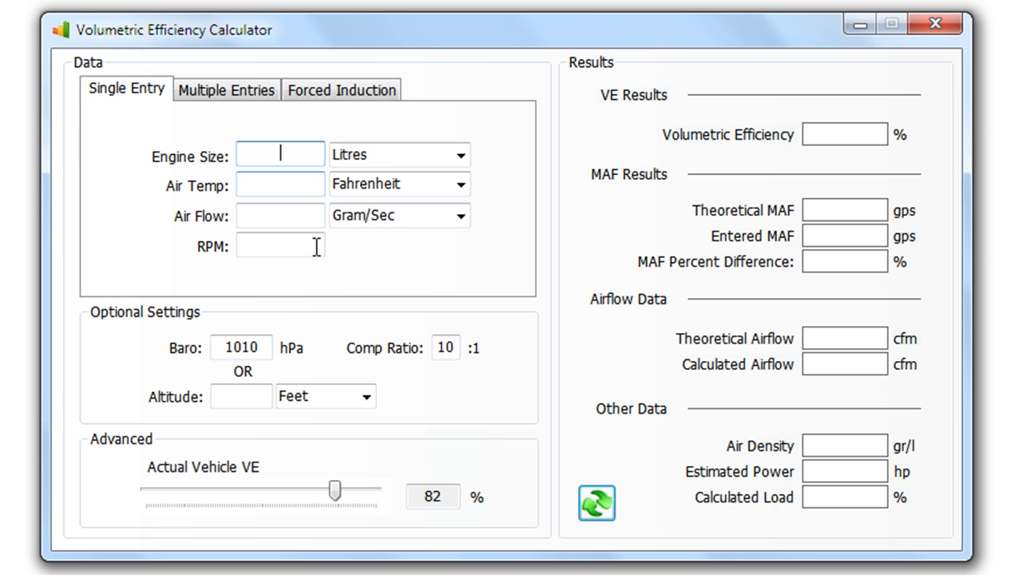
{"action": "left_click", "coordinate": [248, 399]}
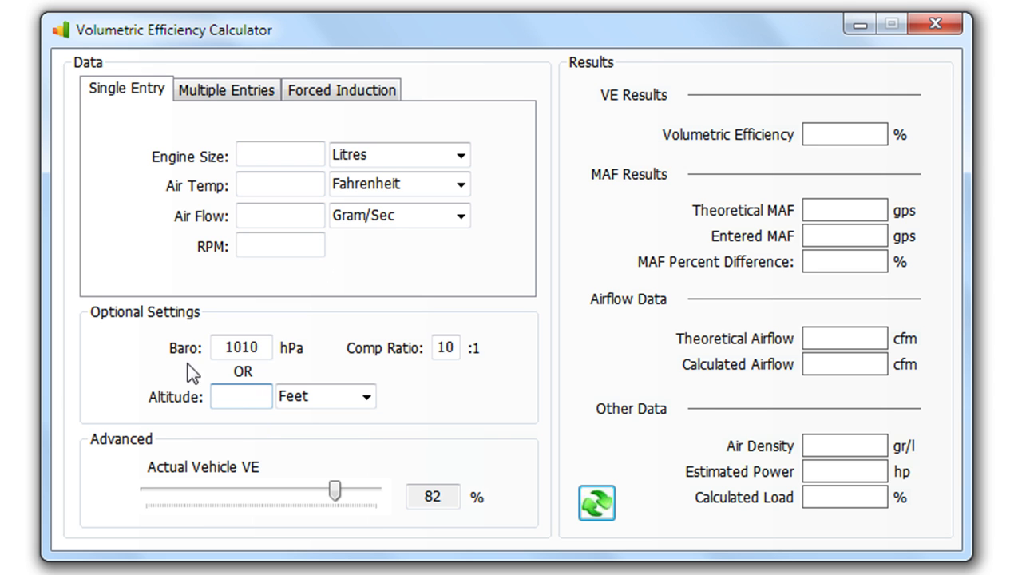
{"action": "left_click", "coordinate": [272, 342]}
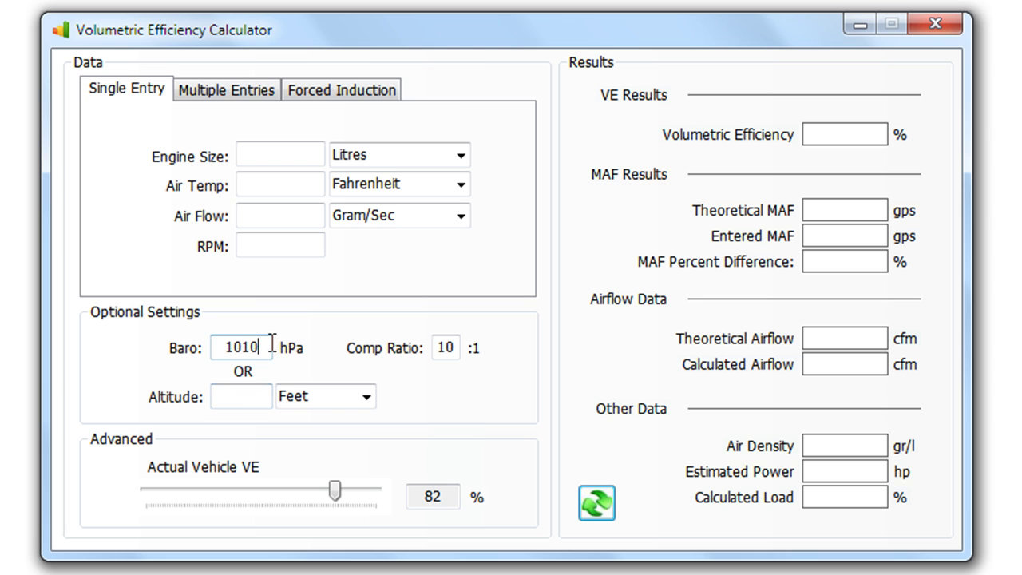
{"action": "left_click", "coordinate": [256, 393]}
{"action": "type", "text": "200"}
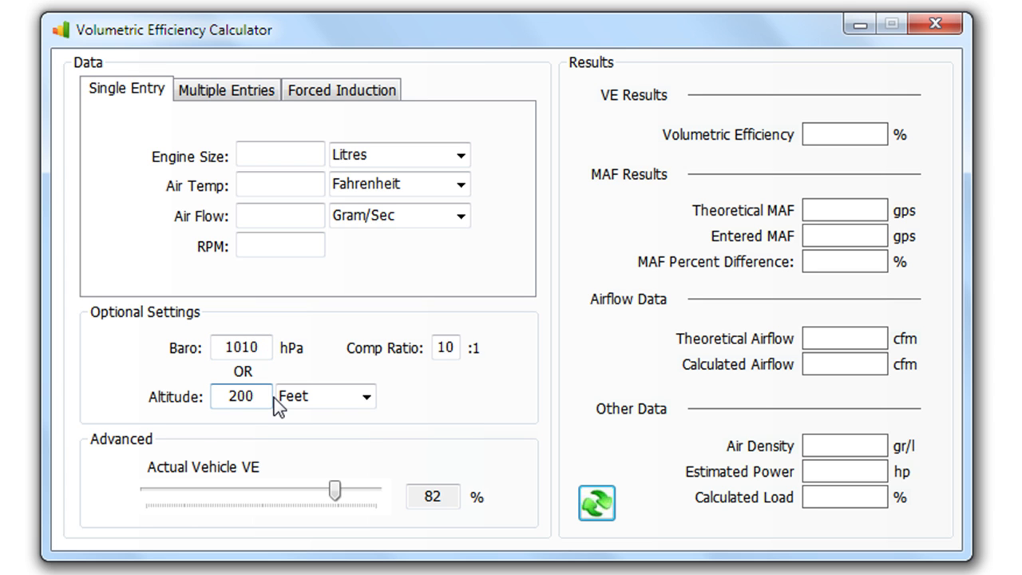
{"action": "type", "text": "0"}
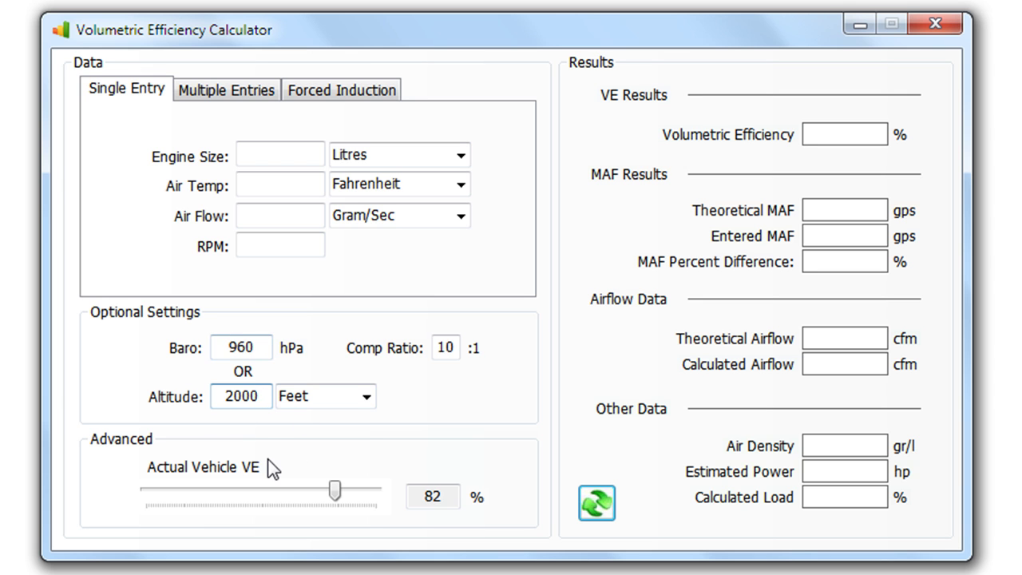
{"action": "left_click", "coordinate": [264, 347]}
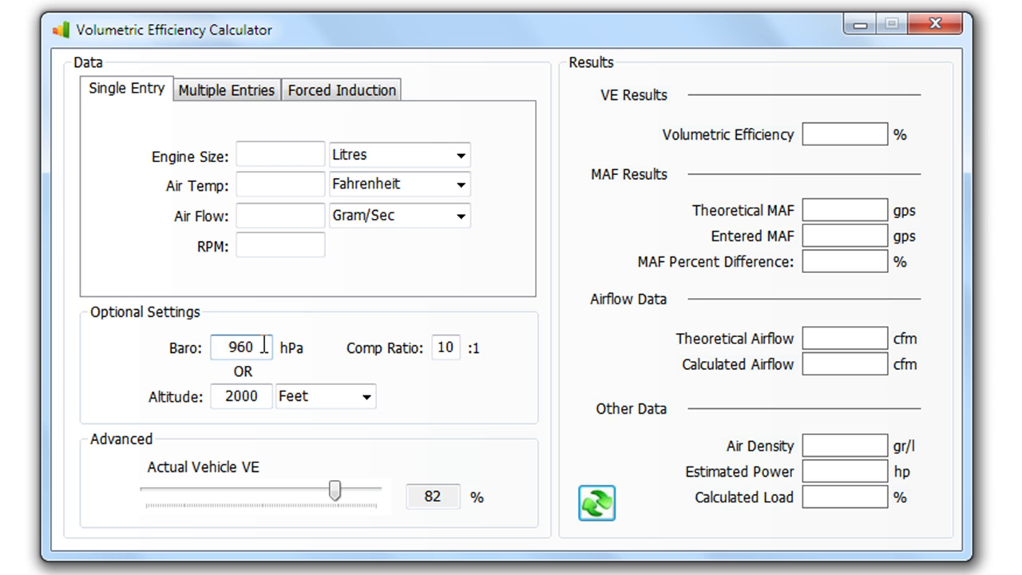
{"action": "key", "text": "Tab"}
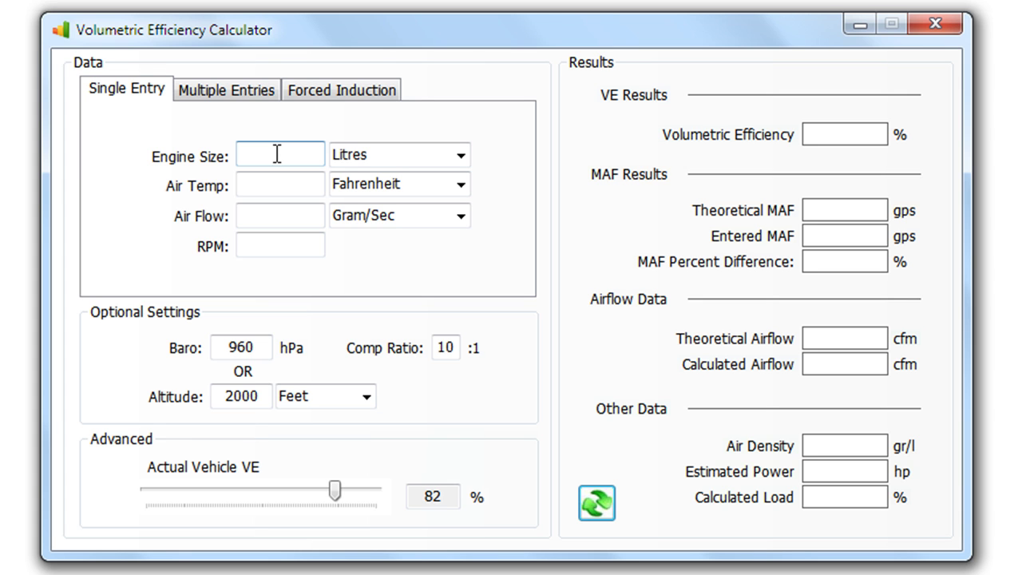
Enter an engine size of 3.1 litres and an air temperature of 70 Fahrenheit in the single-entry data
{"action": "type", "text": "3."}
{"action": "key", "text": "Tab"}
{"action": "left_click", "coordinate": [300, 150]}
{"action": "type", "text": "1"}
{"action": "key", "text": "Tab"}
{"action": "type", "text": "70"}
{"action": "key", "text": "Tab"}
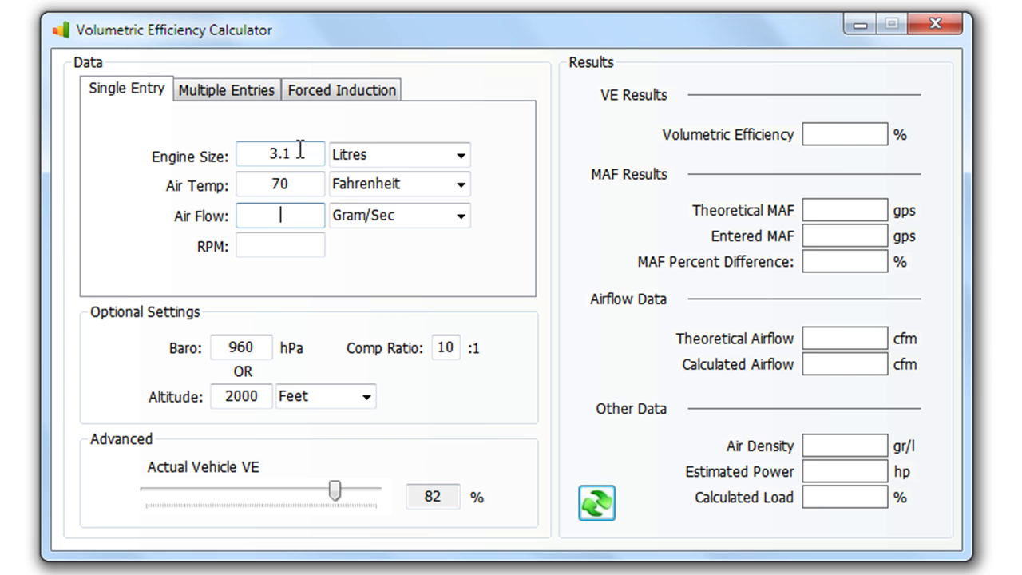
Enter an air flow of 92 Gram/Sec and an engine speed of 5300 RPM
{"action": "type", "text": "92"}
{"action": "key", "text": "Tab"}
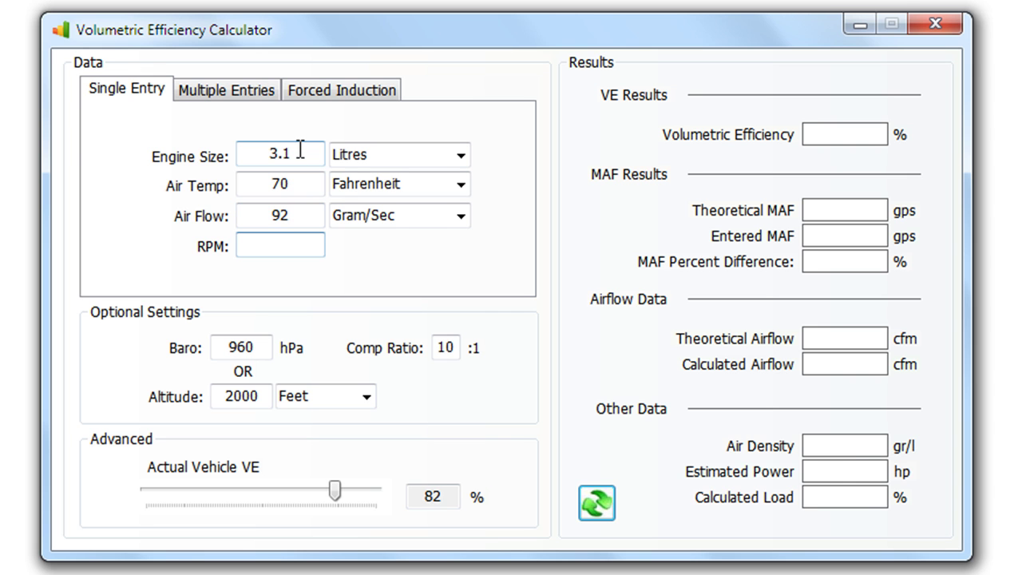
{"action": "type", "text": "530"}
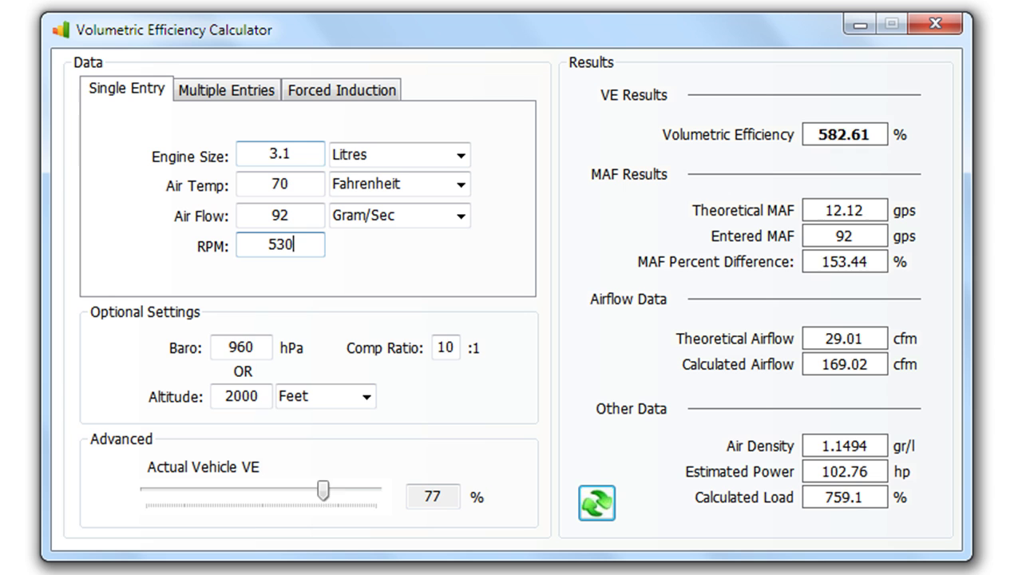
{"action": "type", "text": "0"}
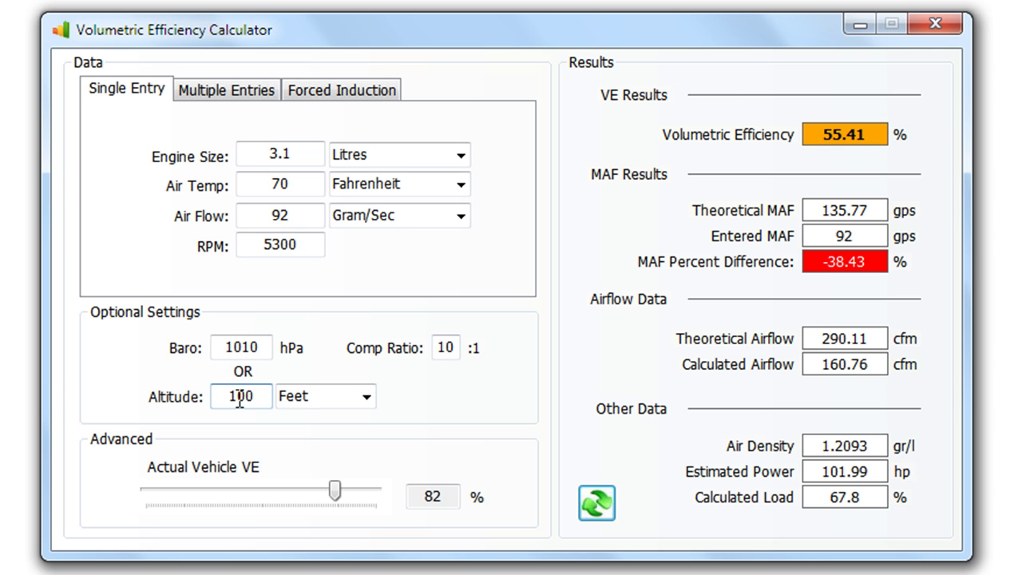
Set the altitude to 1000 feet and change the air flow to 133 Gram/Sec, keeping the actual vehicle VE at 82%
{"action": "type", "text": "0"}
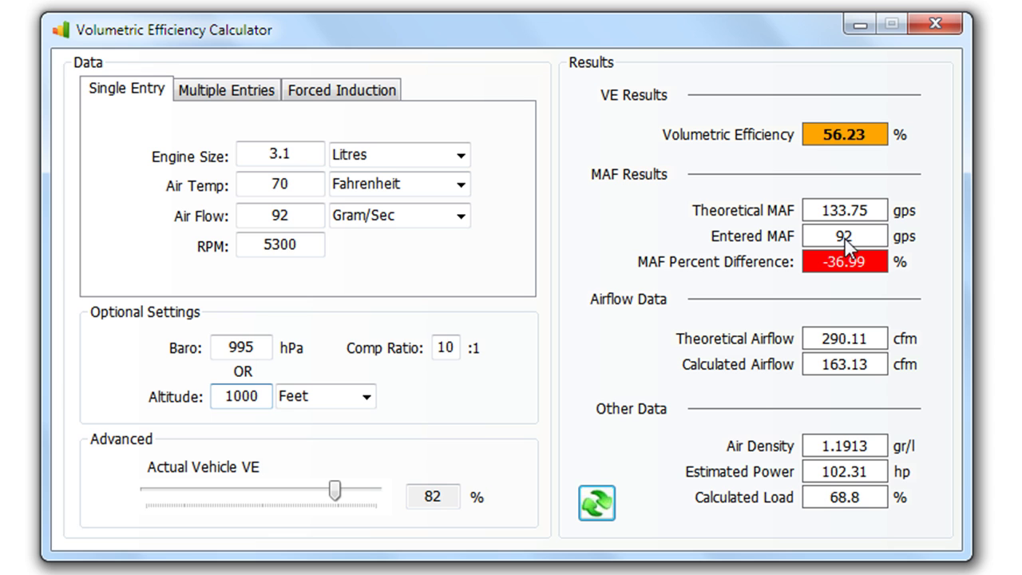
{"action": "left_click_drag", "start_coordinate": [297, 216], "coordinate": [269, 217]}
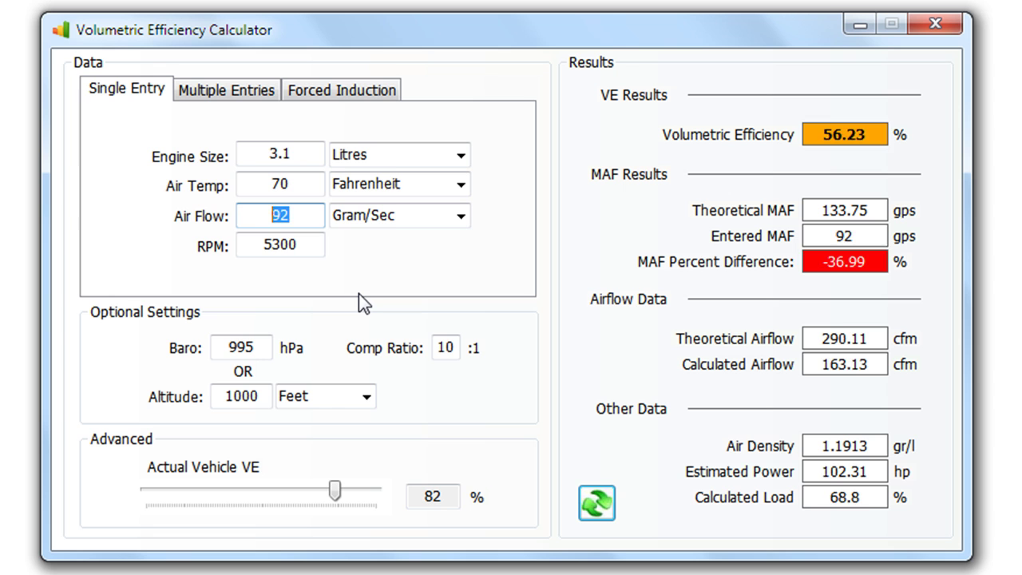
{"action": "type", "text": "133"}
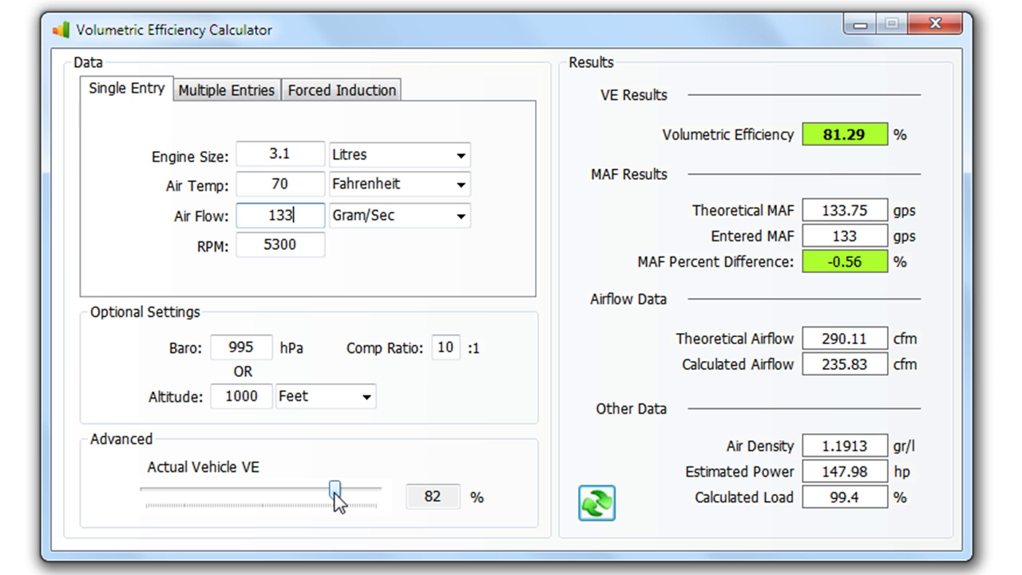
{"action": "mouse_move", "coordinate": [335, 494]}
{"action": "left_mouse_down"}
{"action": "mouse_move", "coordinate": [366, 492]}
{"action": "mouse_move", "coordinate": [300, 496]}
{"action": "mouse_move", "coordinate": [335, 491]}
{"action": "left_mouse_up"}
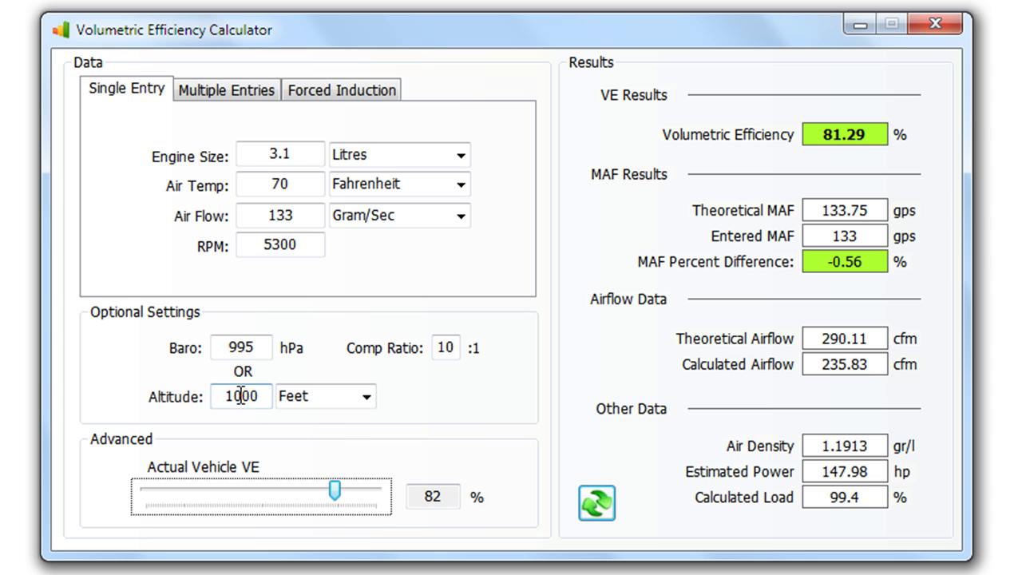
Try an altitude of 5000 feet and restore it to 1000 feet
{"action": "left_click_drag", "start_coordinate": [235, 397], "coordinate": [226, 397]}
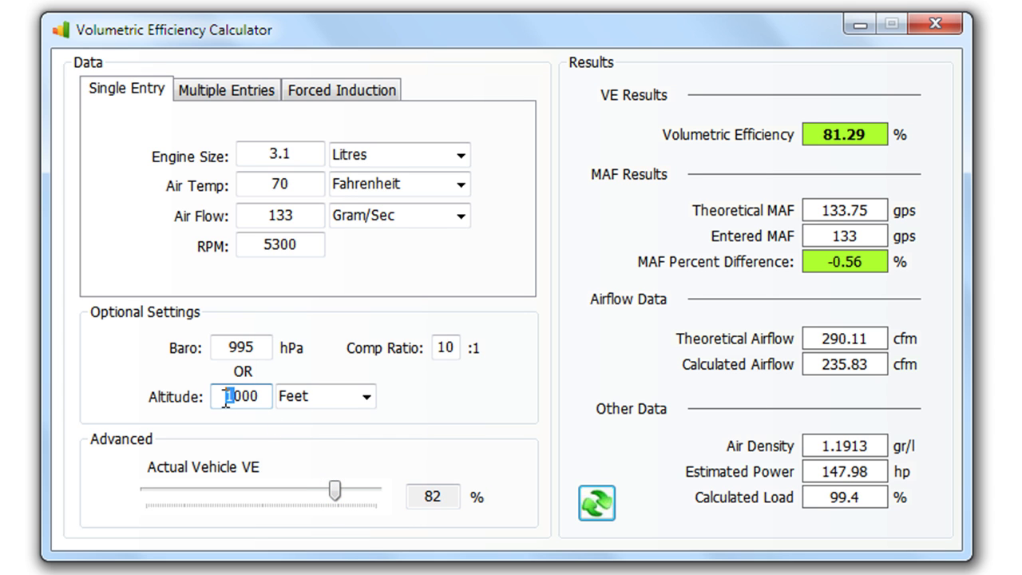
{"action": "type", "text": "5"}
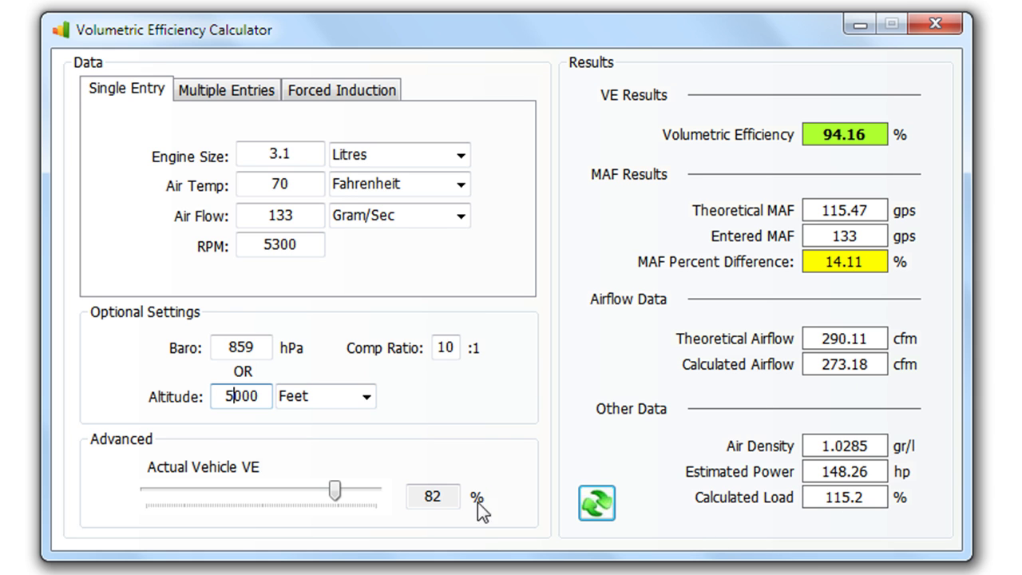
{"action": "key", "text": "BackSpace"}
{"action": "type", "text": "1"}
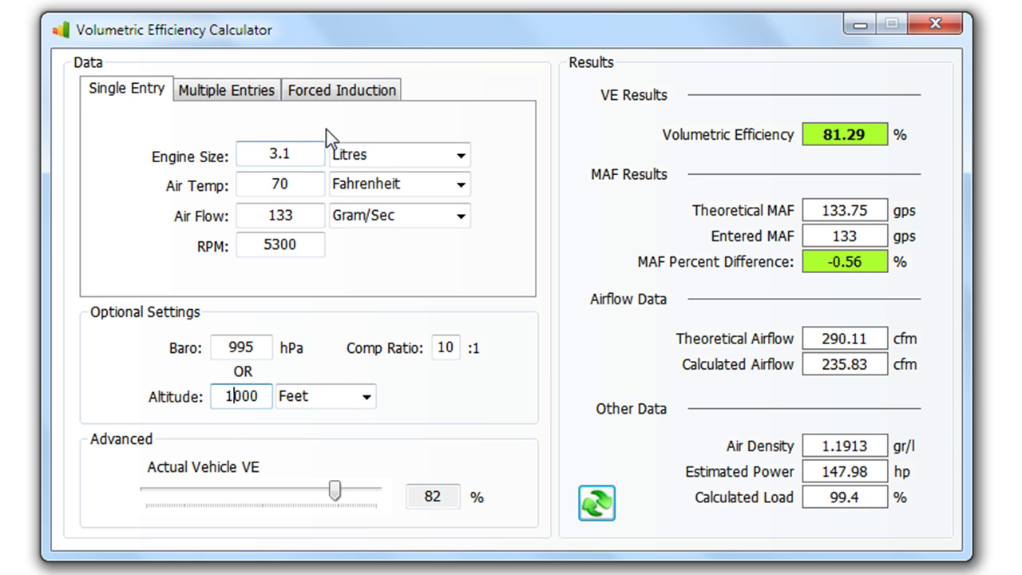
Try a forced-induction MAP value of 135 kPa, and clear and disable the MAP entry again
{"action": "left_click", "coordinate": [335, 89]}
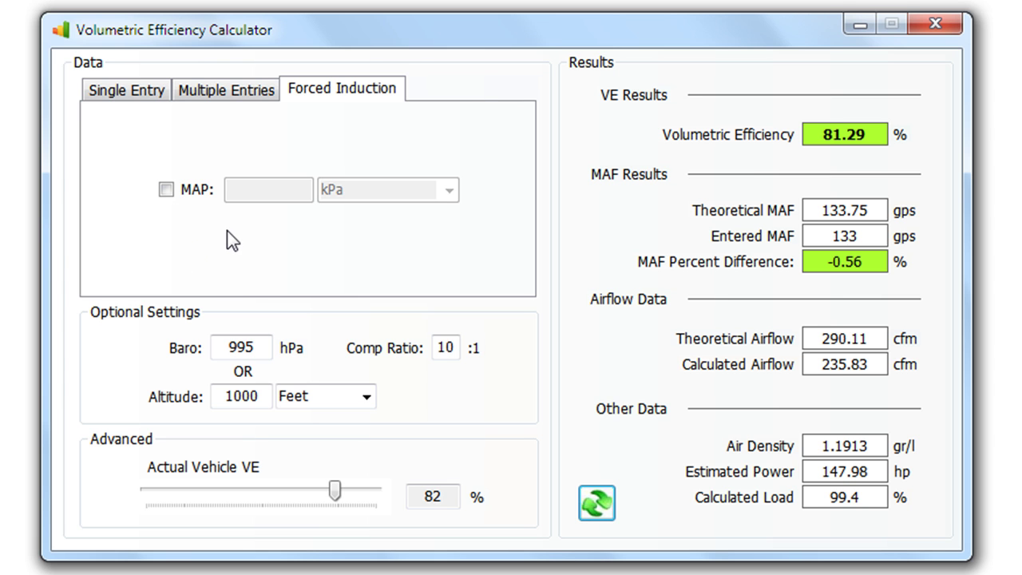
{"action": "left_click", "coordinate": [166, 190]}
{"action": "left_click", "coordinate": [276, 189]}
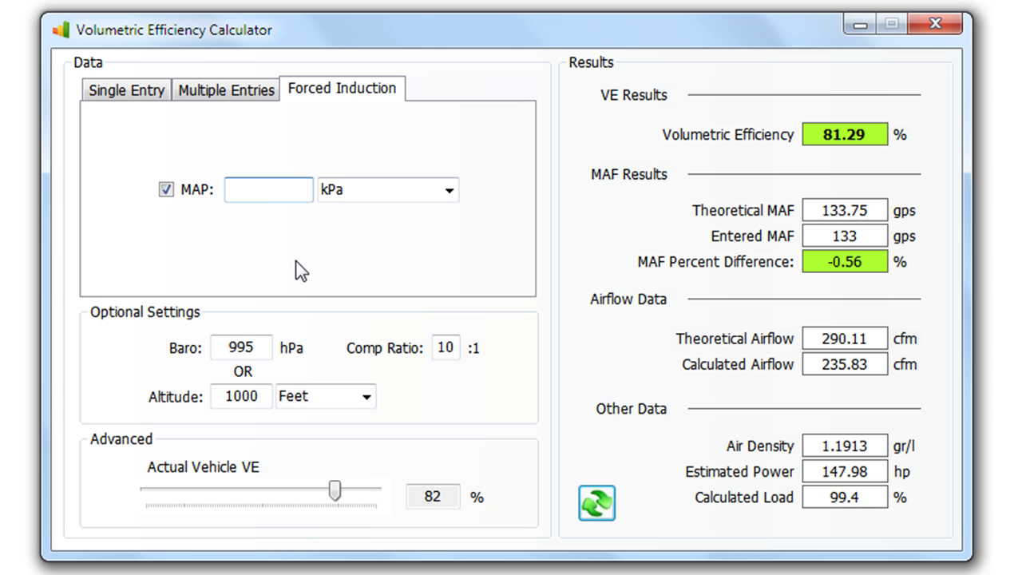
{"action": "type", "text": "135"}
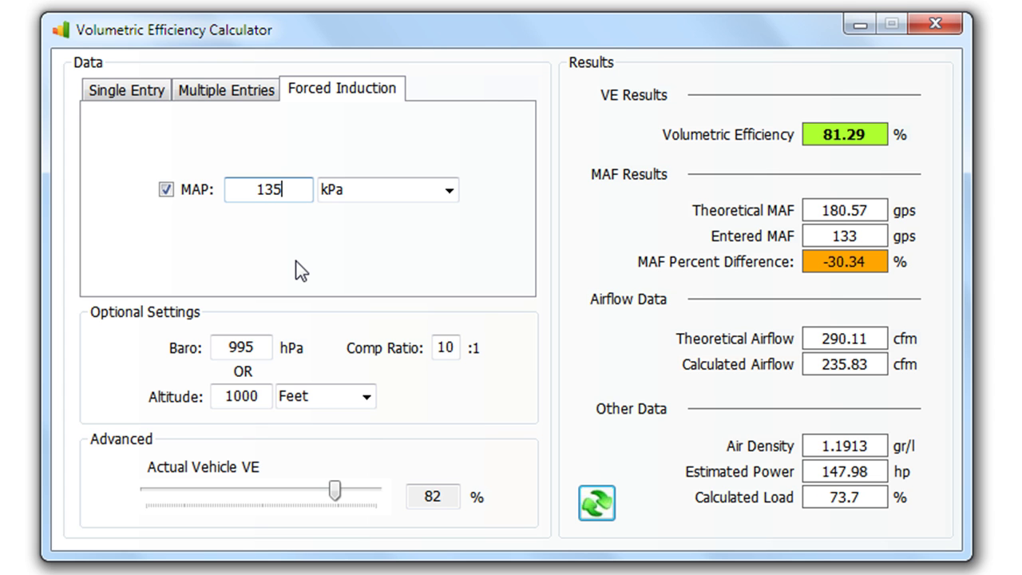
{"action": "key", "text": "BackSpace"}
{"action": "key", "text": "BackSpace"}
{"action": "key", "text": "BackSpace"}
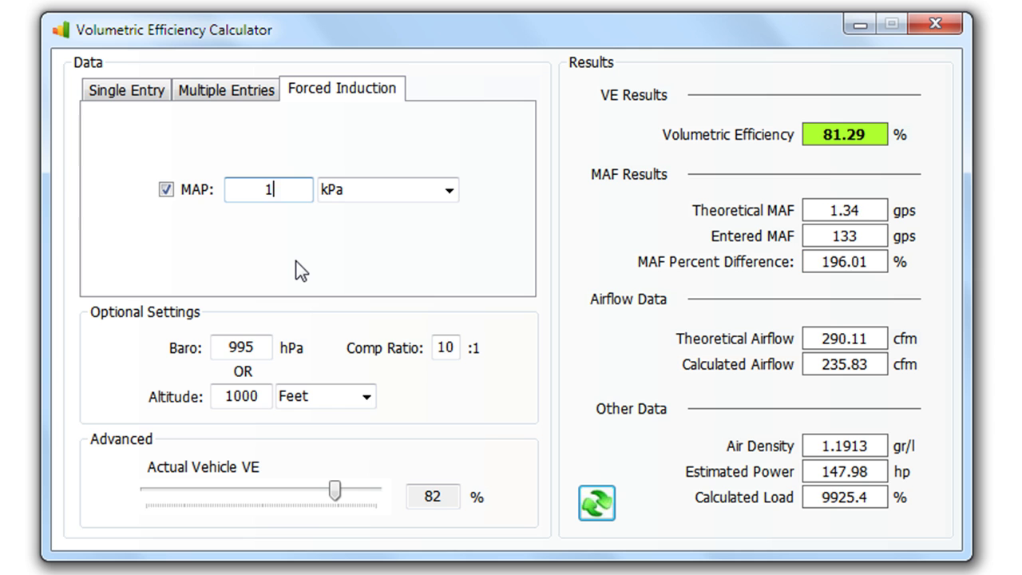
{"action": "left_click", "coordinate": [169, 189]}
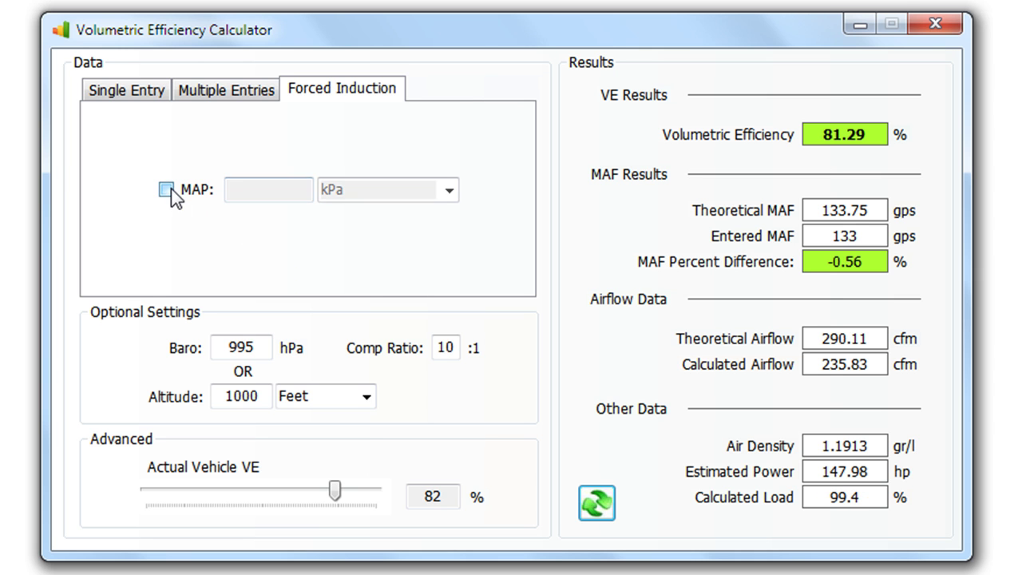
Review the single-entry engine values and open the multiple-entry table for engine RPM and MAF airflow
{"action": "left_click", "coordinate": [227, 90]}
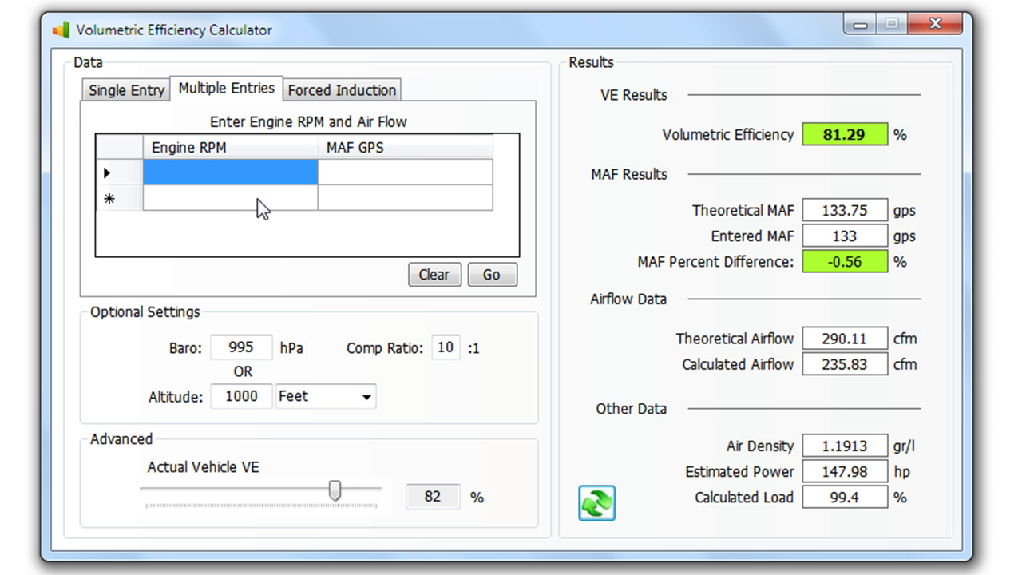
{"action": "key", "text": "ctrl+shift+Tab"}
{"action": "left_click", "coordinate": [272, 154]}
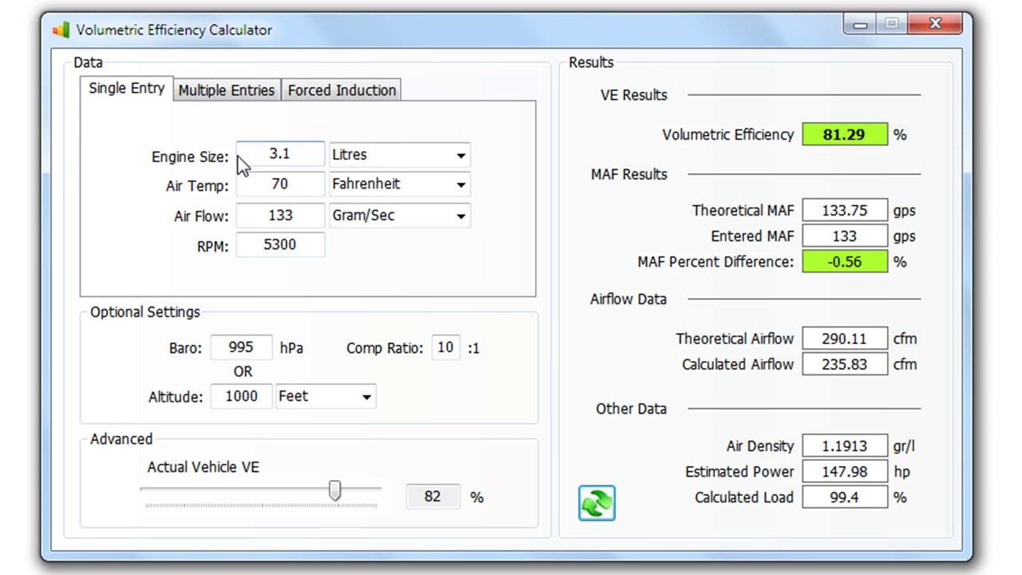
{"action": "left_click", "coordinate": [300, 186]}
{"action": "key", "text": "ctrl+Tab"}
{"action": "left_click", "coordinate": [262, 183]}
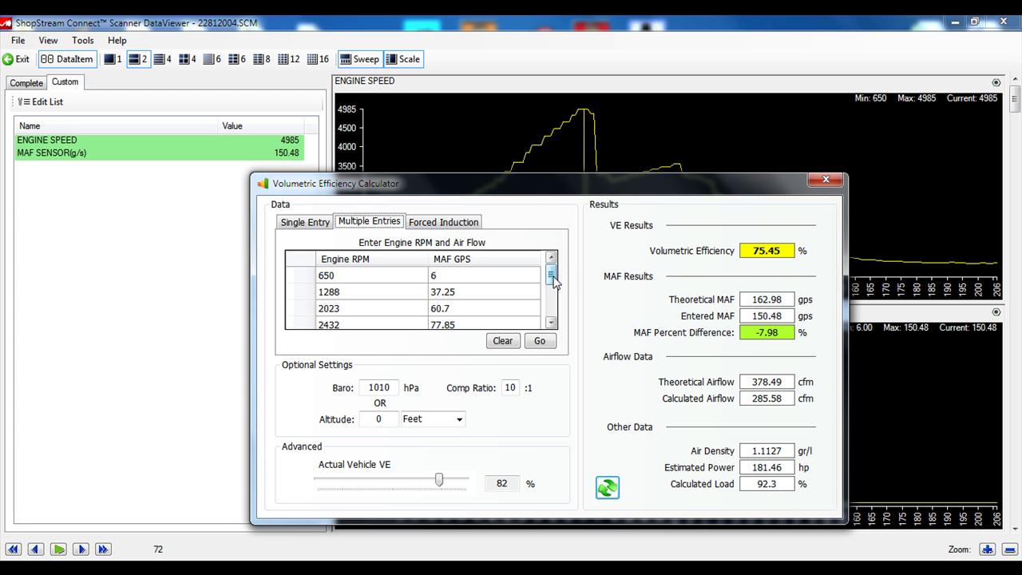
Move the calculator off the scanner graphs and inspect engine speed and MAF sensor values at several frames of the recording
{"action": "left_click_drag", "start_coordinate": [581, 196], "coordinate": [319, 452]}
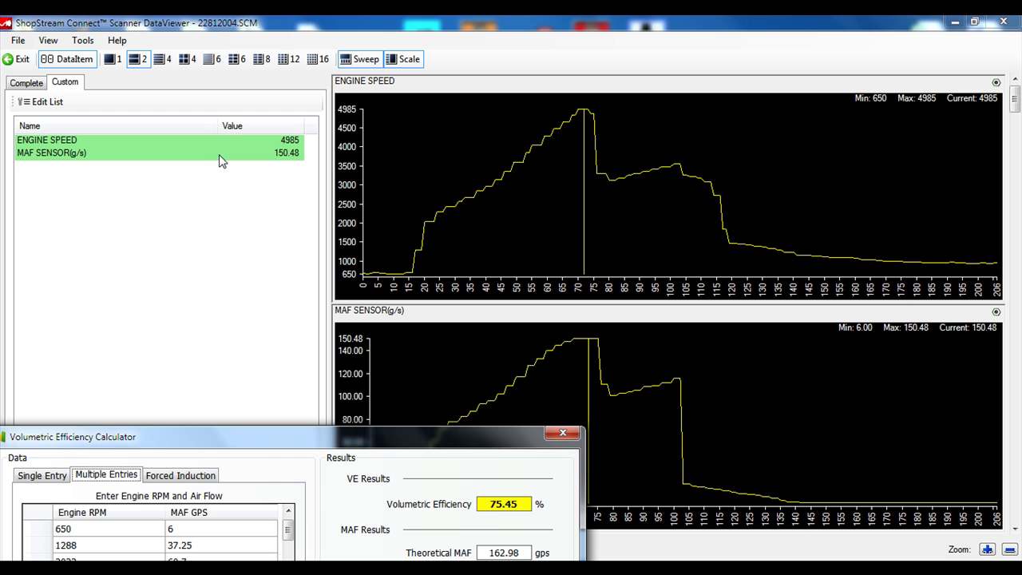
{"action": "left_click_drag", "start_coordinate": [585, 216], "coordinate": [394, 251]}
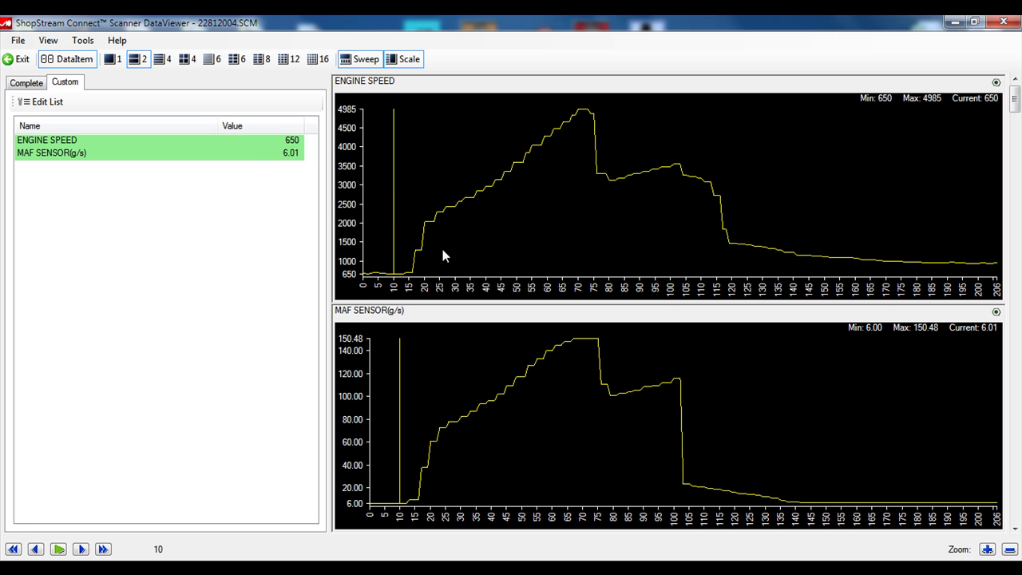
{"action": "left_click_drag", "start_coordinate": [442, 246], "coordinate": [432, 218]}
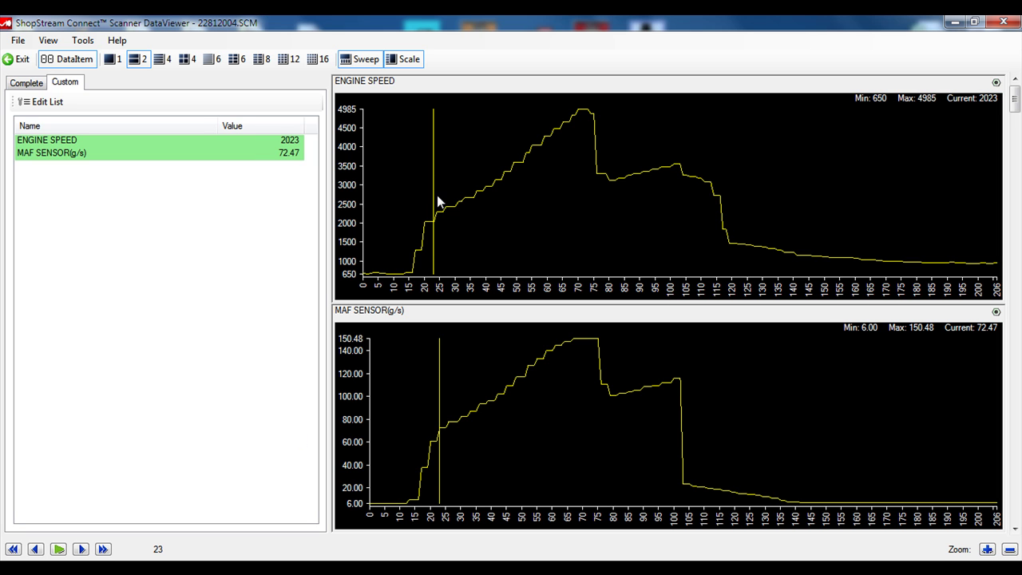
{"action": "left_click", "coordinate": [500, 186]}
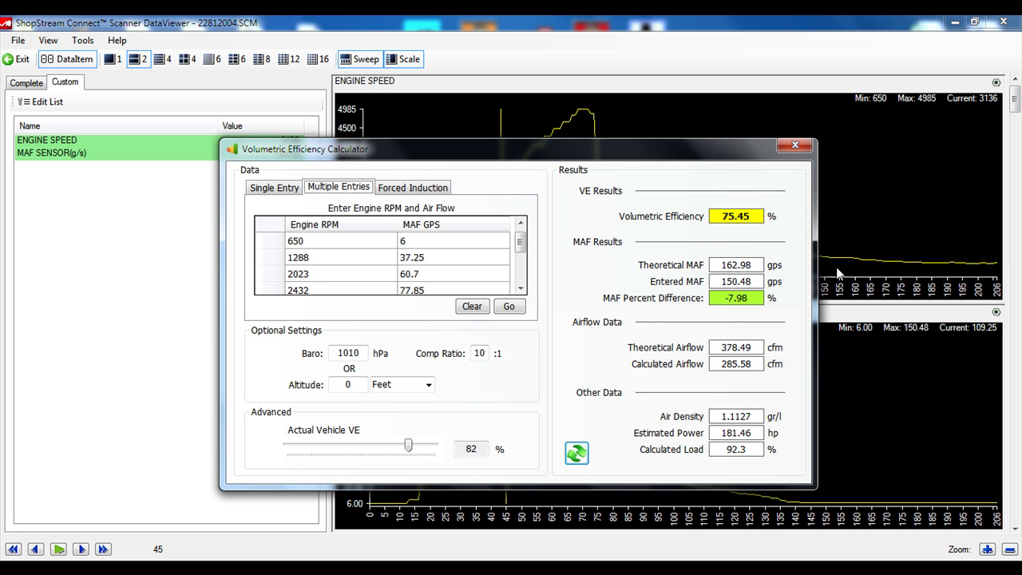
Review the RPM and MAF table, plot actual against calculated MAF from it, and maximize the graph
{"action": "left_click_drag", "start_coordinate": [520, 241], "coordinate": [520, 271]}
{"action": "scroll", "coordinate": [520, 272], "scroll_direction": "up", "scroll_amount": 3}
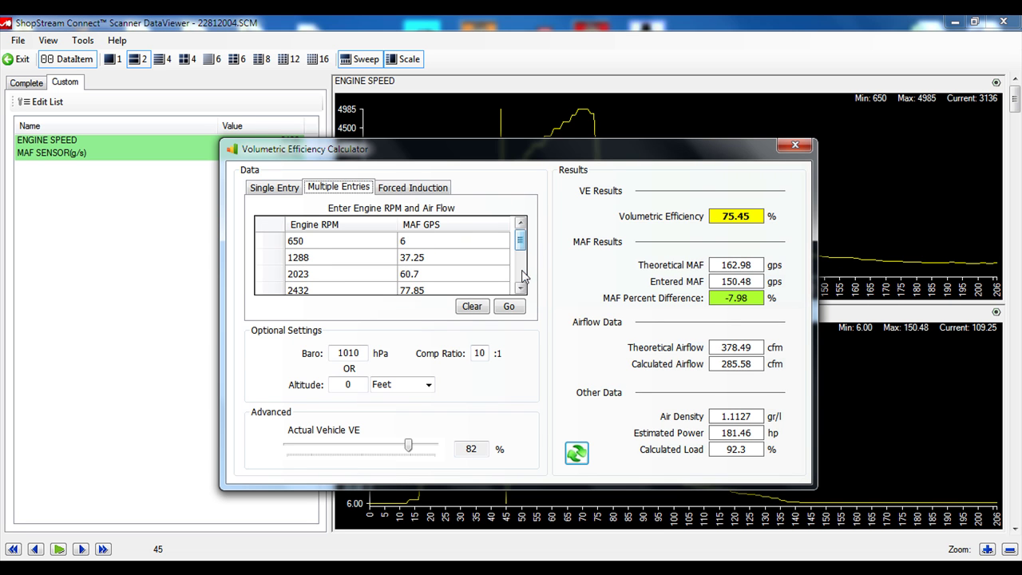
{"action": "left_click", "coordinate": [511, 307]}
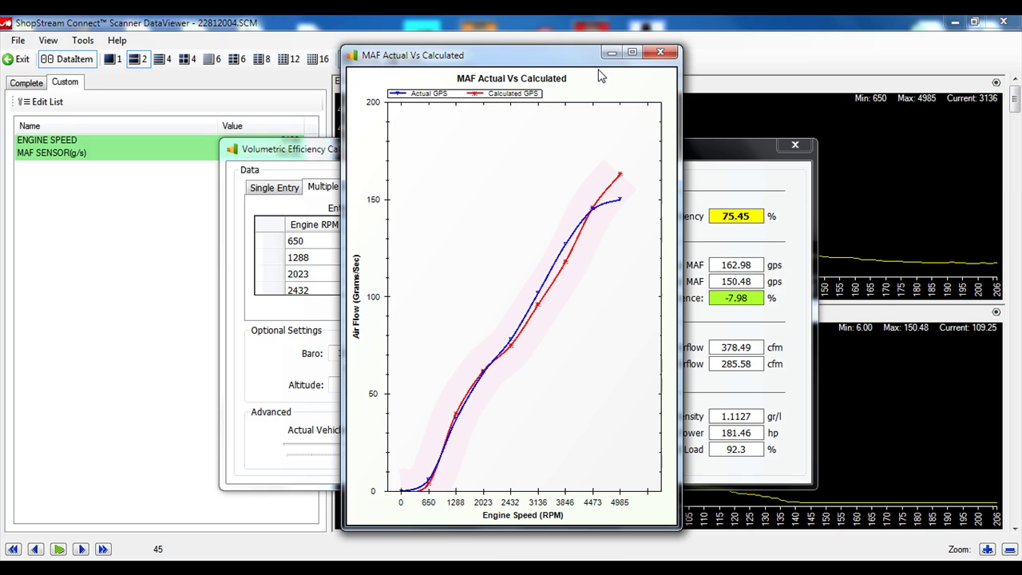
{"action": "left_click", "coordinate": [631, 52]}
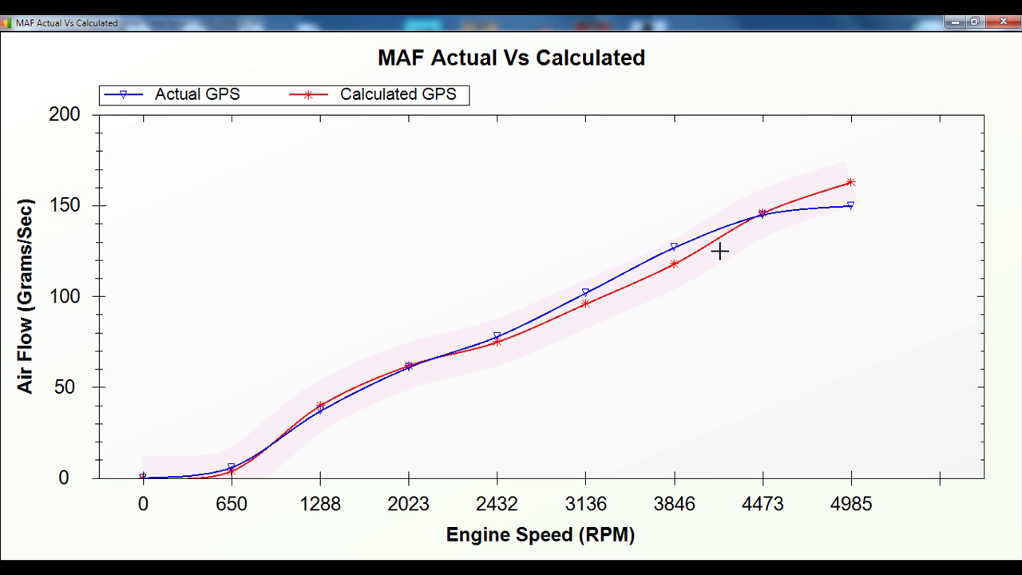
{"action": "mouse_move", "coordinate": [840, 211]}
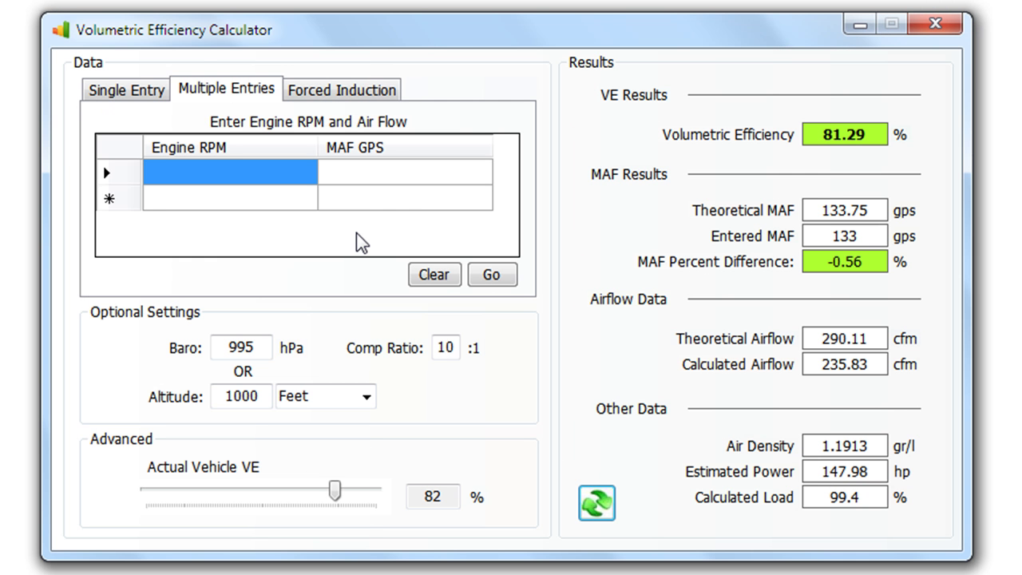
Return to the single-entry engine data
{"action": "left_click", "coordinate": [130, 91]}
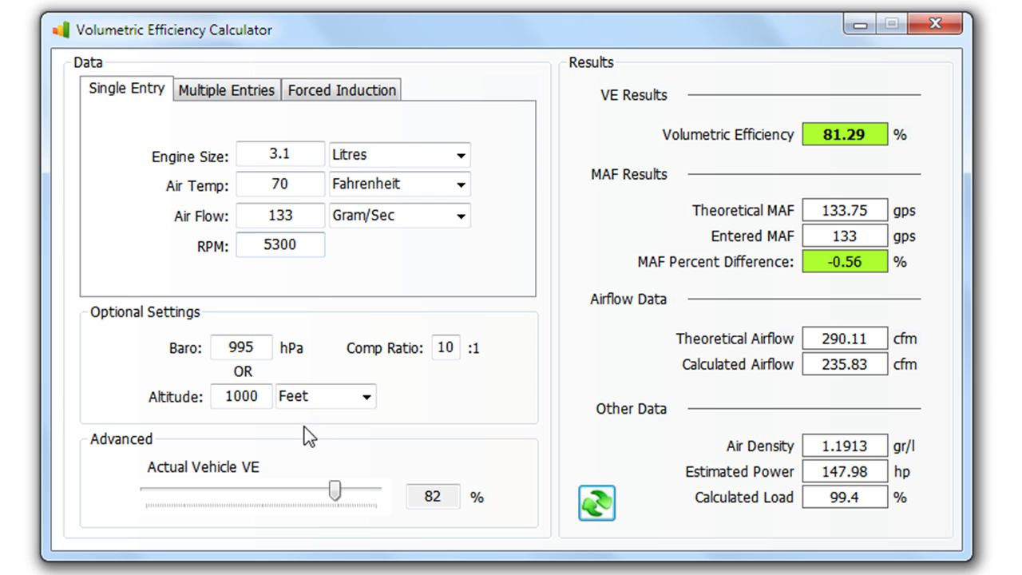